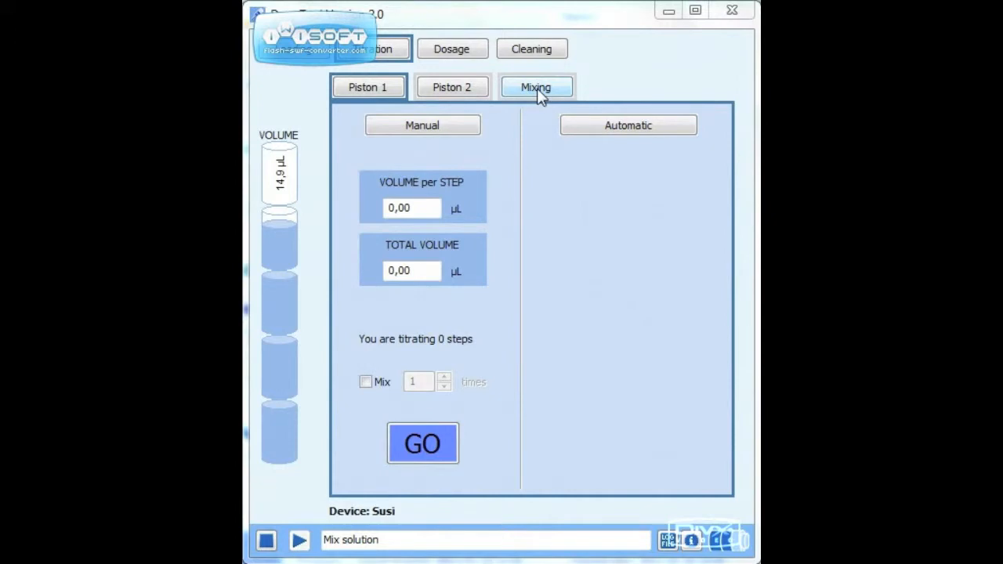
Step: Set up manual titration for Piston 1 with 1 µL per step and a total volume of 10 µL
click(363, 92)
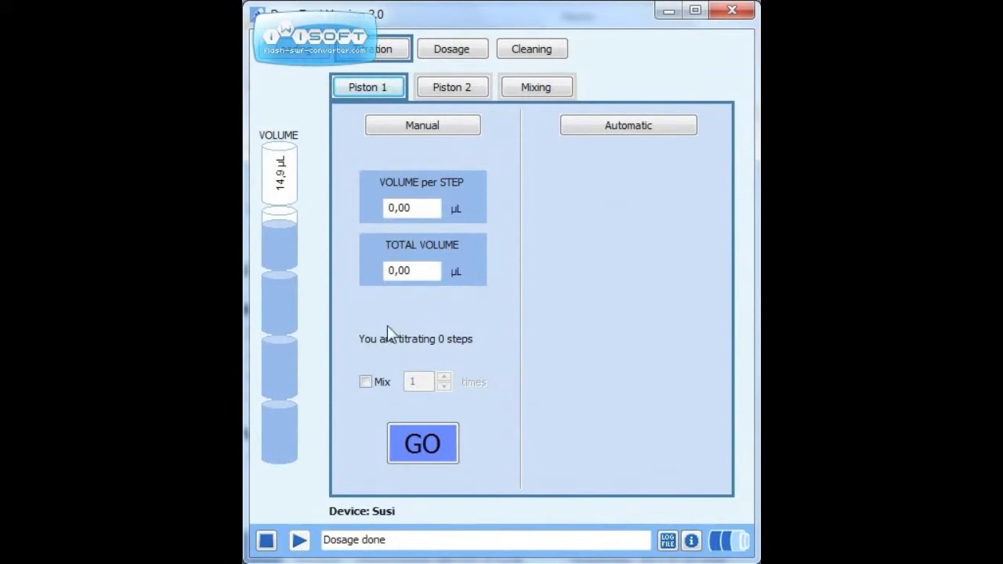
drag(417, 209, 387, 209)
text(1)
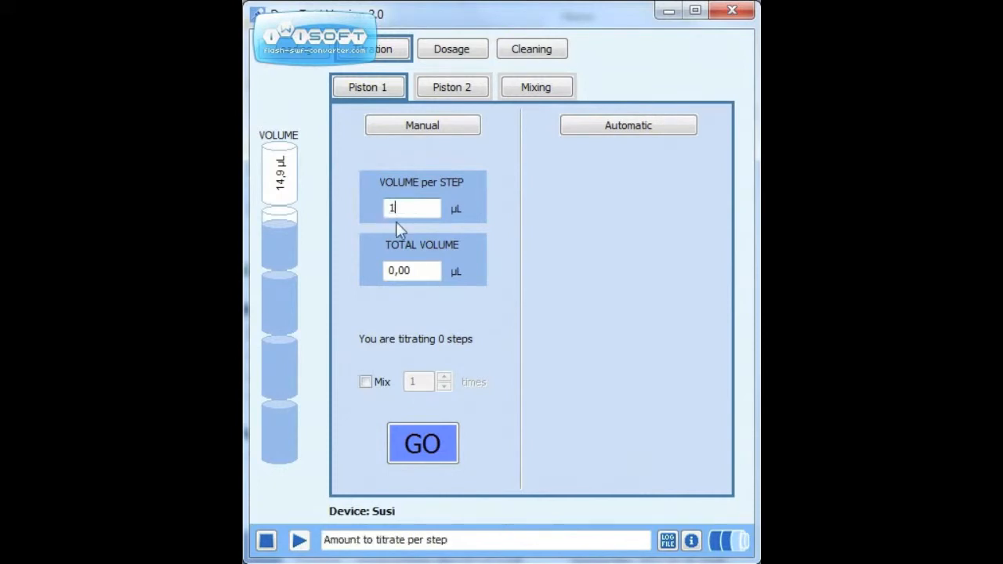
drag(419, 273, 387, 272)
text(10)
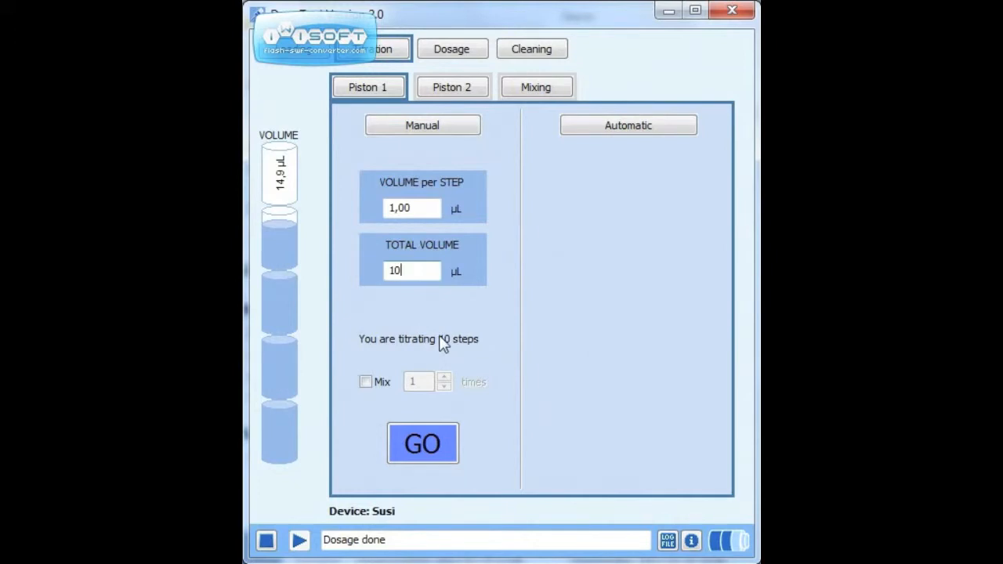
Step: Enable mixing 3 times after each step and run the manual titration on Piston 1
click(368, 384)
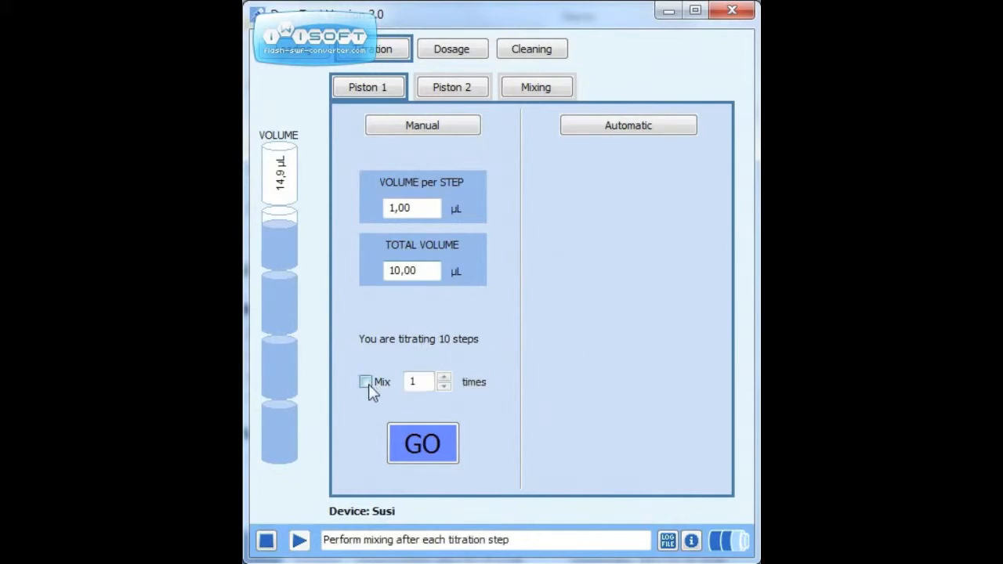
click(444, 377)
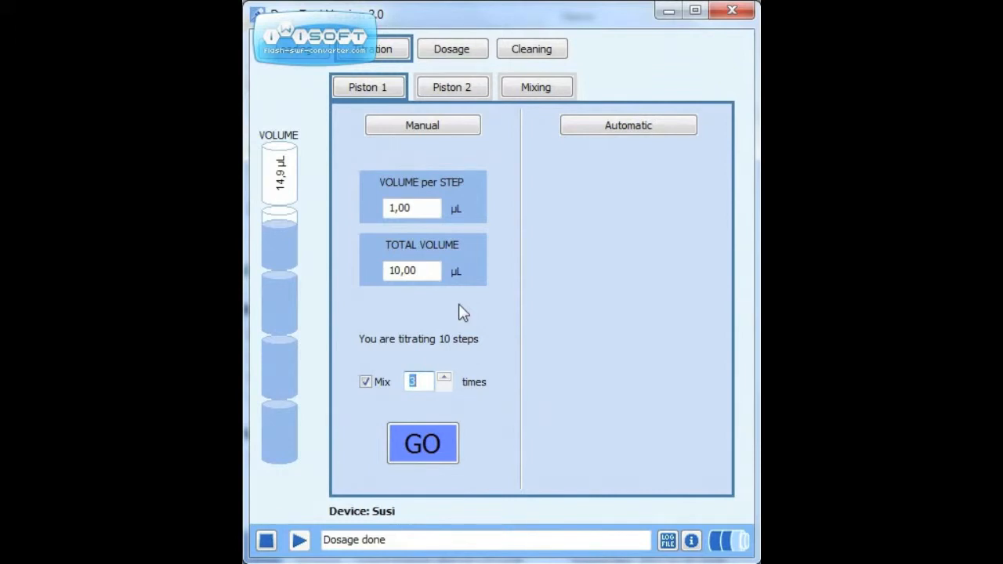
click(438, 445)
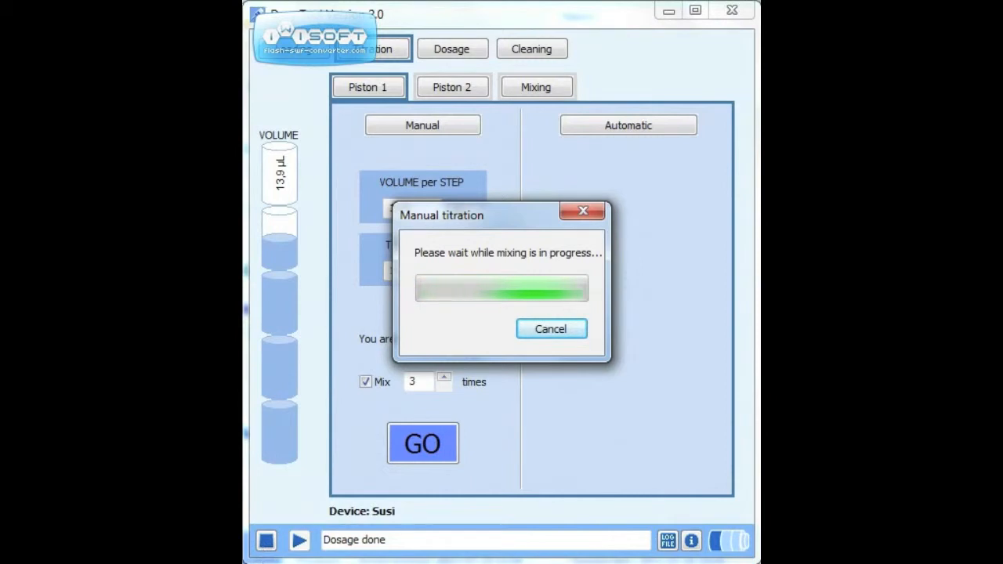
click(259, 563)
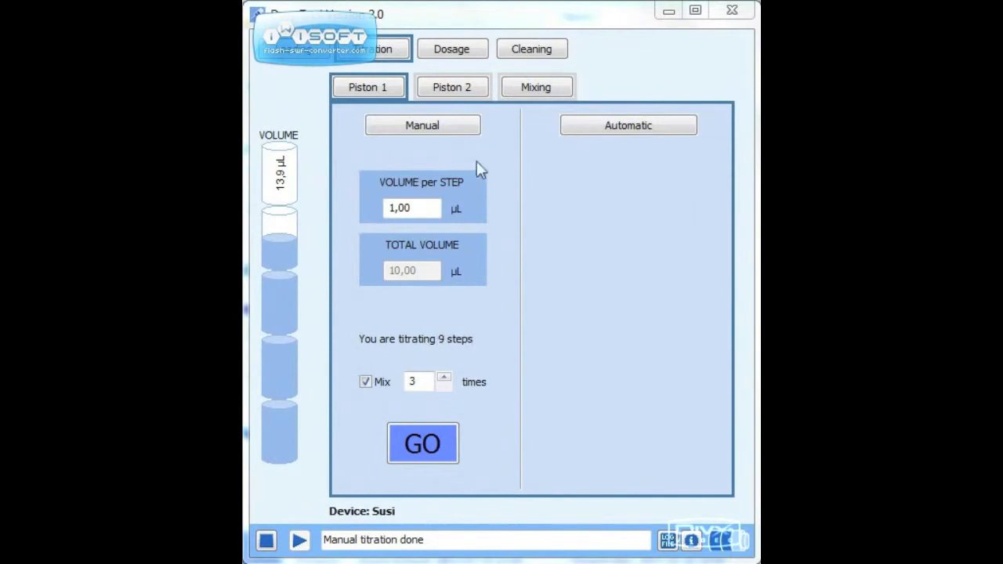
Step: Set up automatic titration for Piston 1 with 1 µL per step and a total volume of 10 µL
click(581, 130)
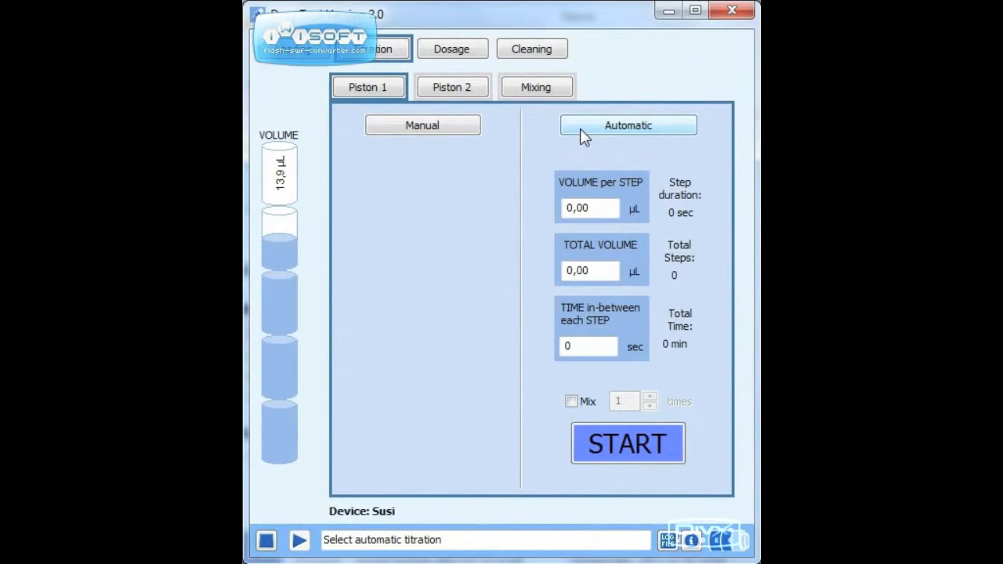
click(447, 137)
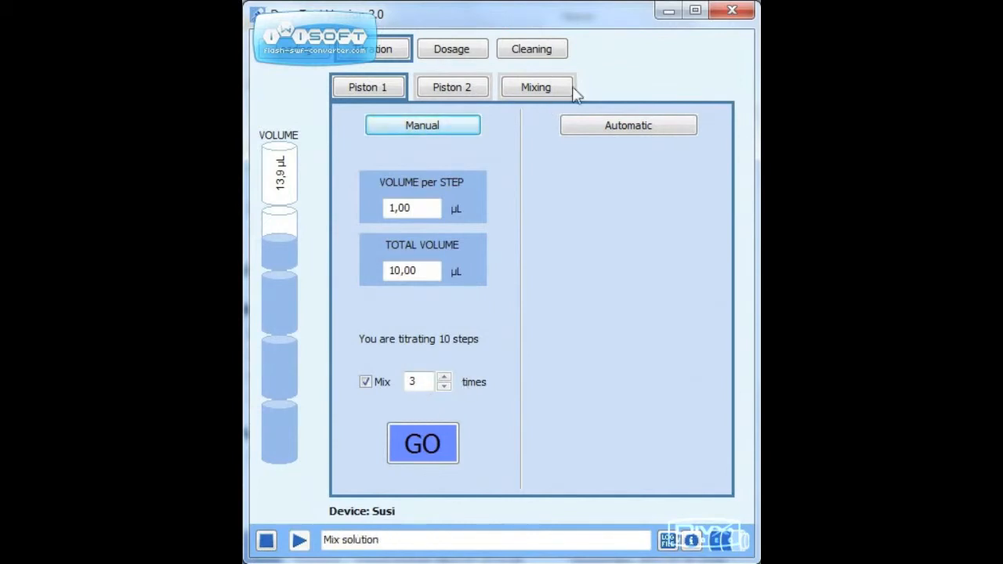
click(607, 123)
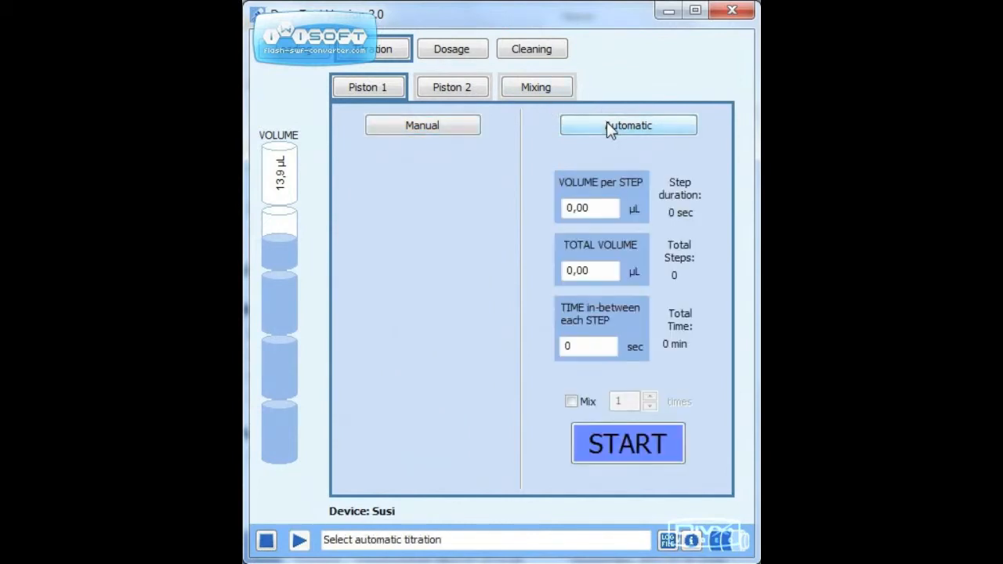
click(589, 207)
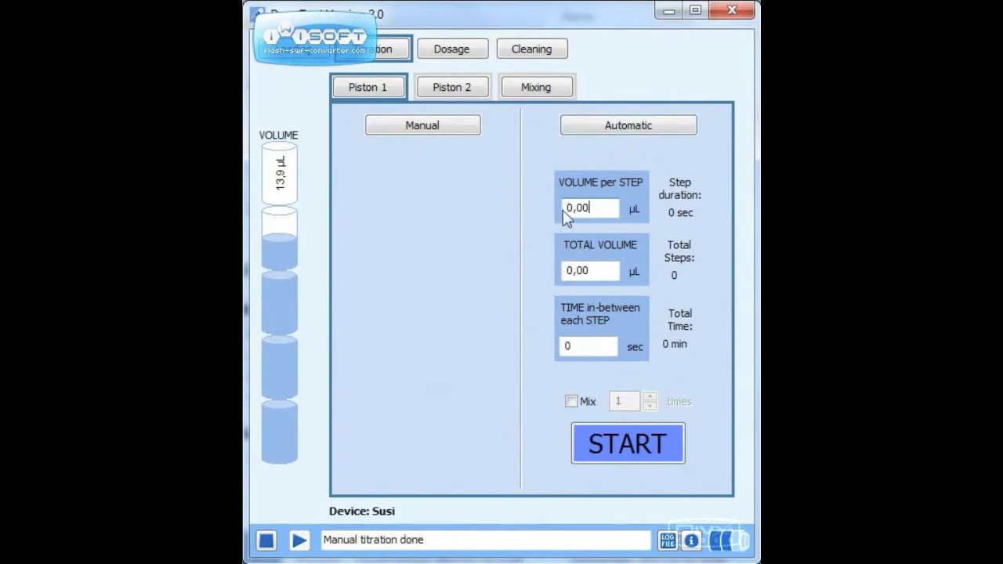
double_click(593, 209)
click(566, 208)
text(1)
key(Tab)
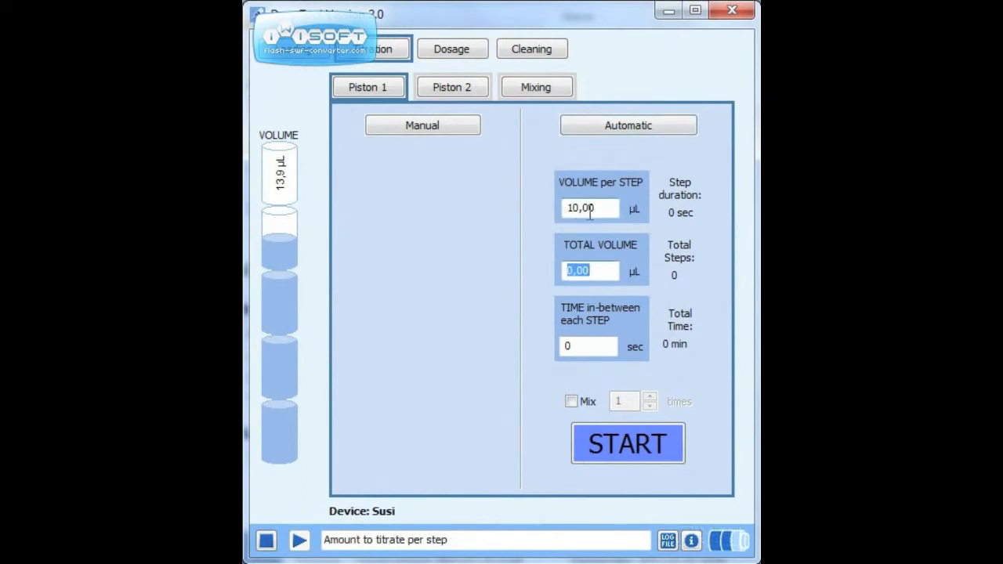
click(581, 210)
key(BackSpace)
key(Tab)
text(10)
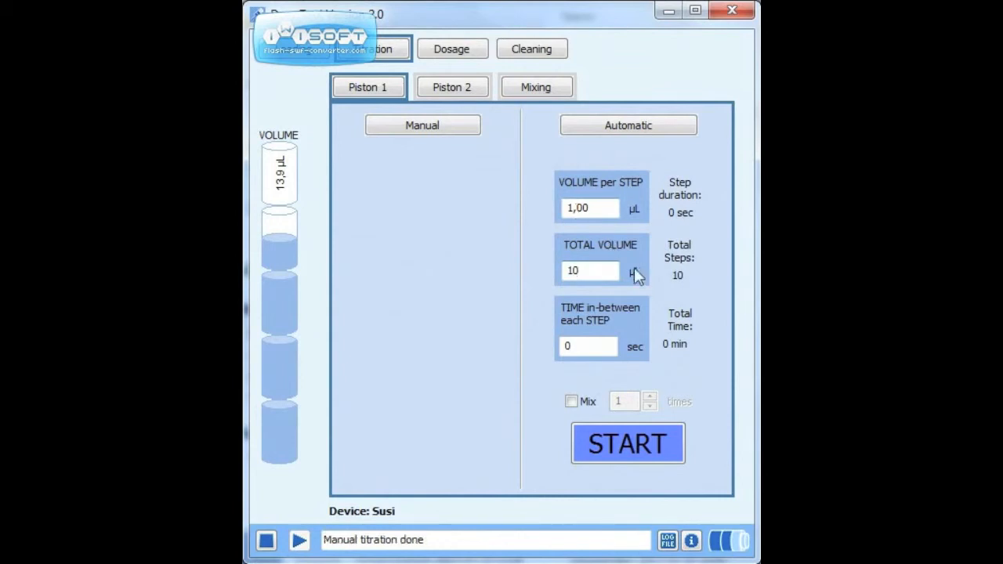
Step: Set the time in-between each automatic titration step to 20 sec and enable mixing 3 times
click(584, 343)
key(BackSpace)
text(20)
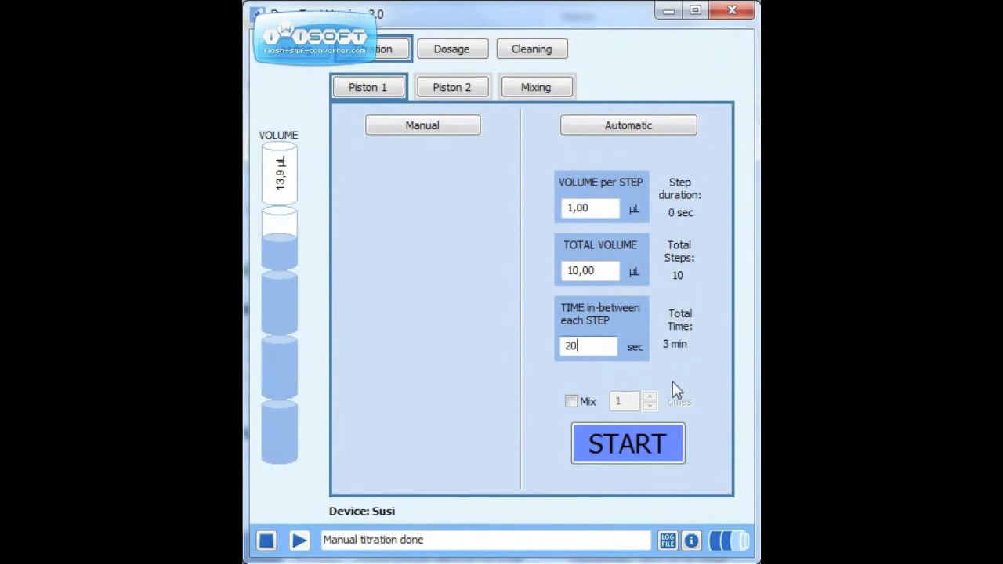
click(572, 402)
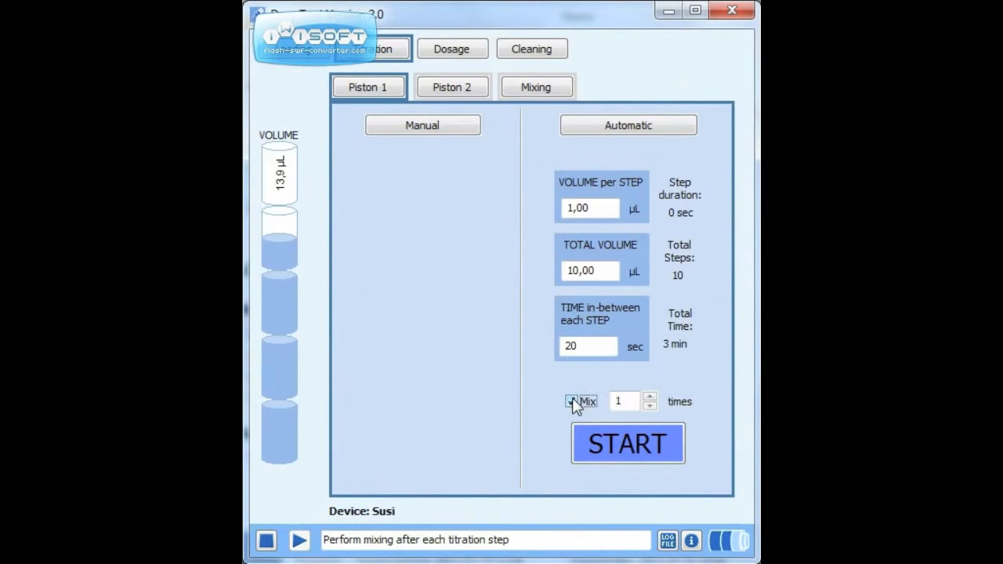
click(649, 397)
click(650, 397)
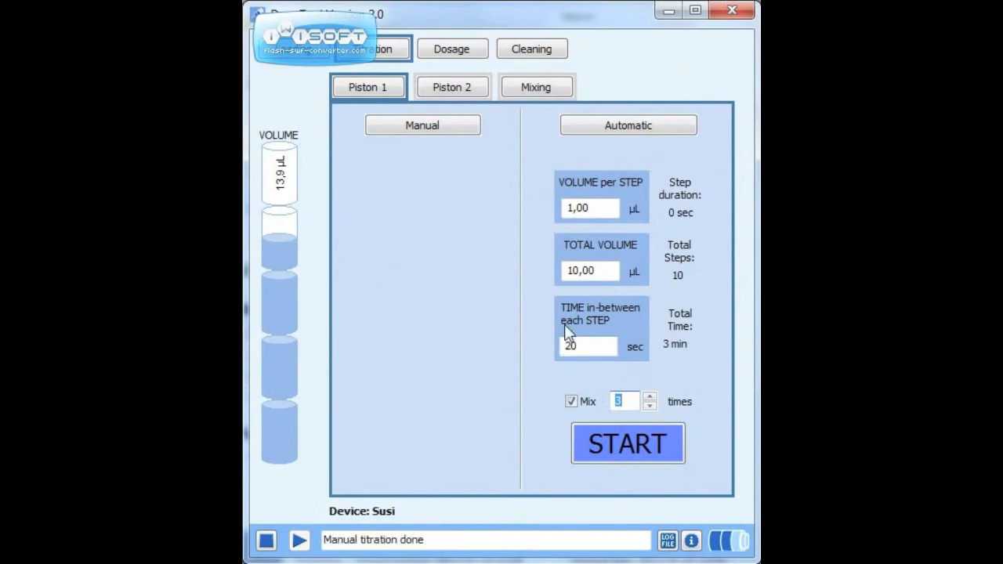
Step: Start the automatic titration on Piston 1, then cancel it and return to manual titration
click(608, 447)
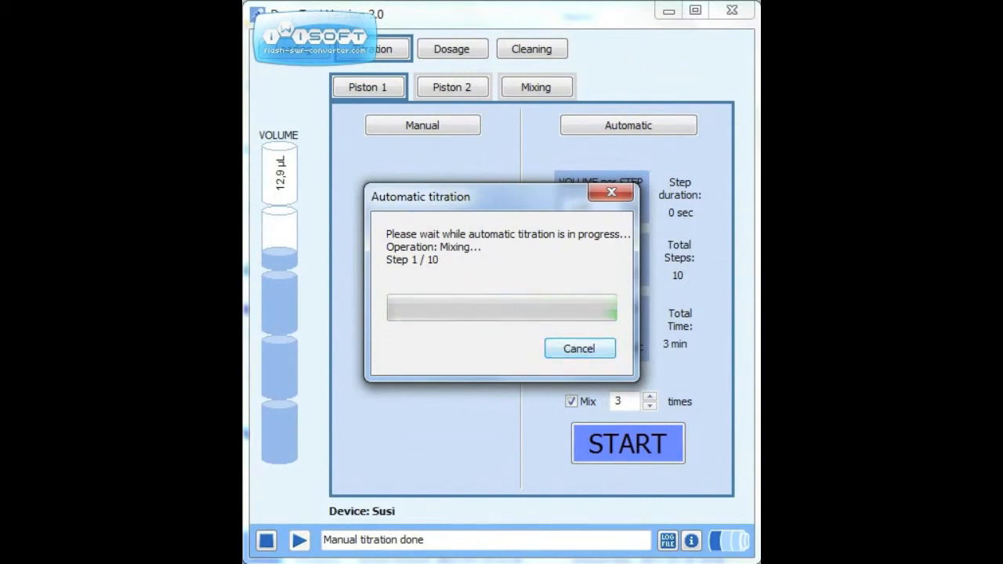
click(580, 348)
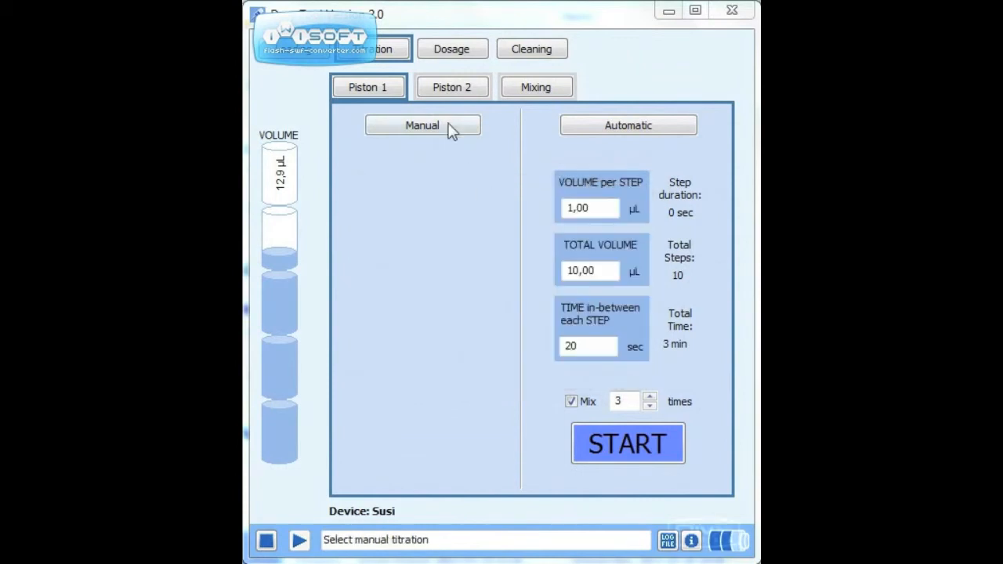
click(446, 123)
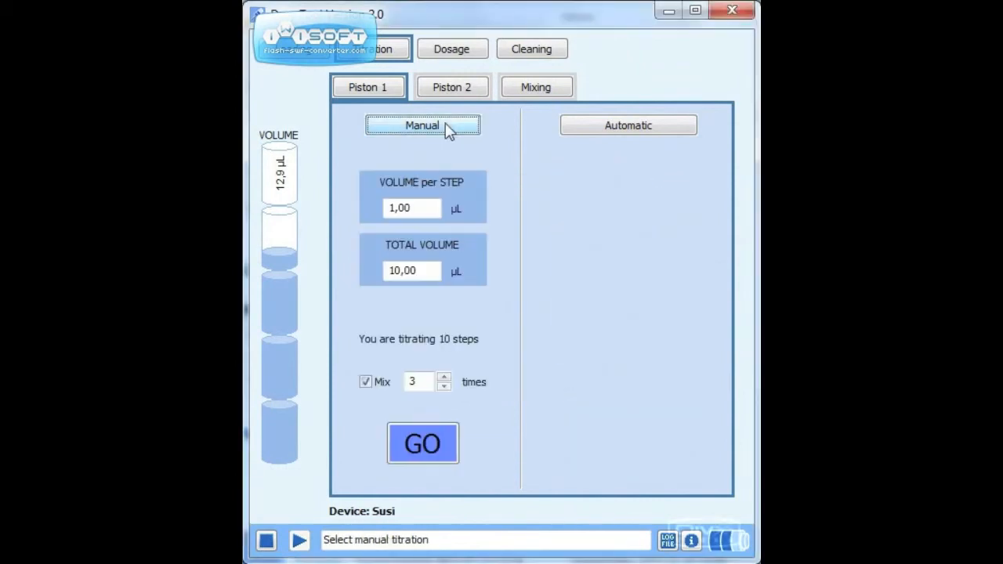
Step: Set the mixing cycle count to 5 and enable the option to change the mixing volume
click(534, 88)
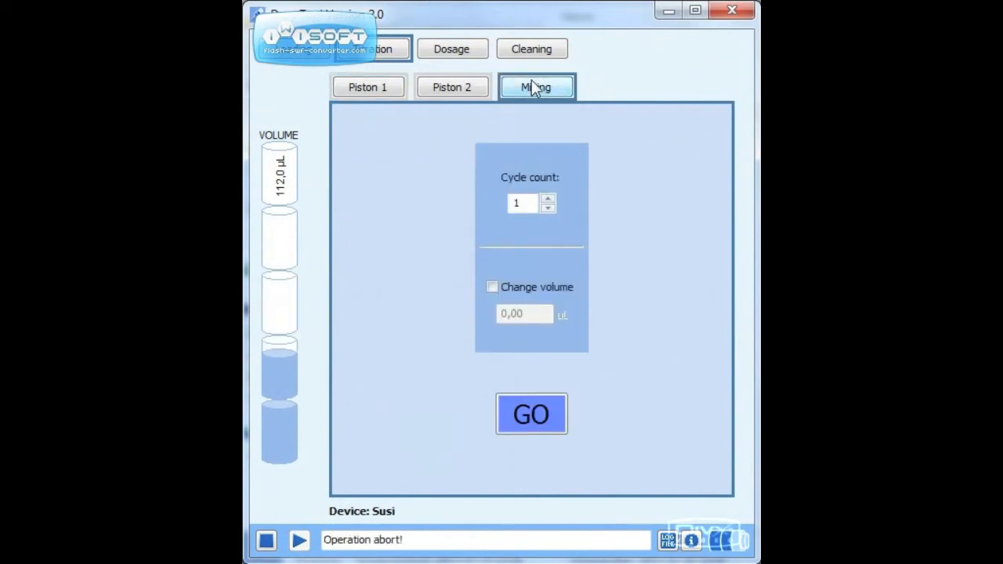
click(548, 199)
click(548, 199)
click(548, 199)
click(552, 198)
click(493, 286)
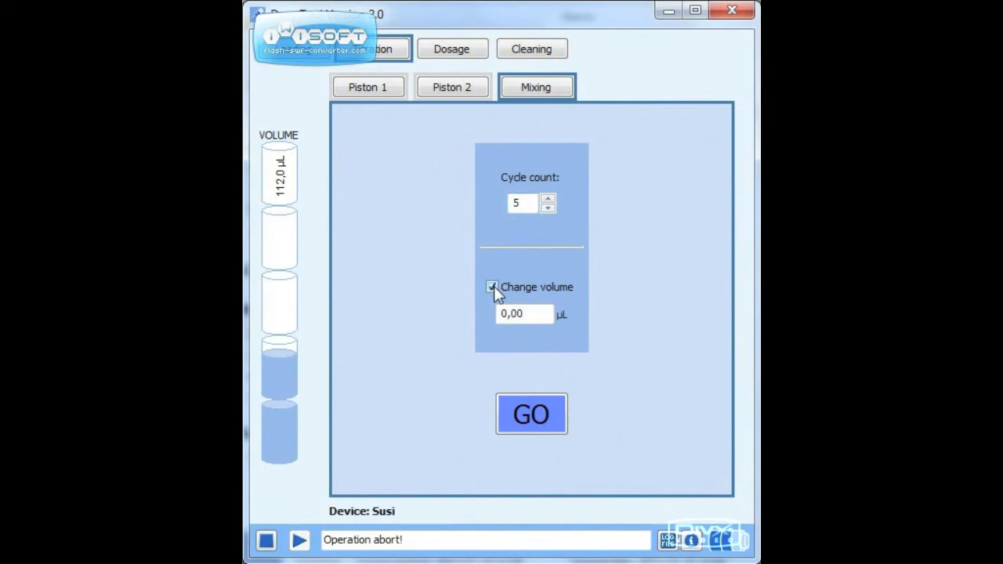
Step: Review the titration settings of Piston 1, the mixing settings, and the manual and automatic titration settings of Piston 2
click(375, 87)
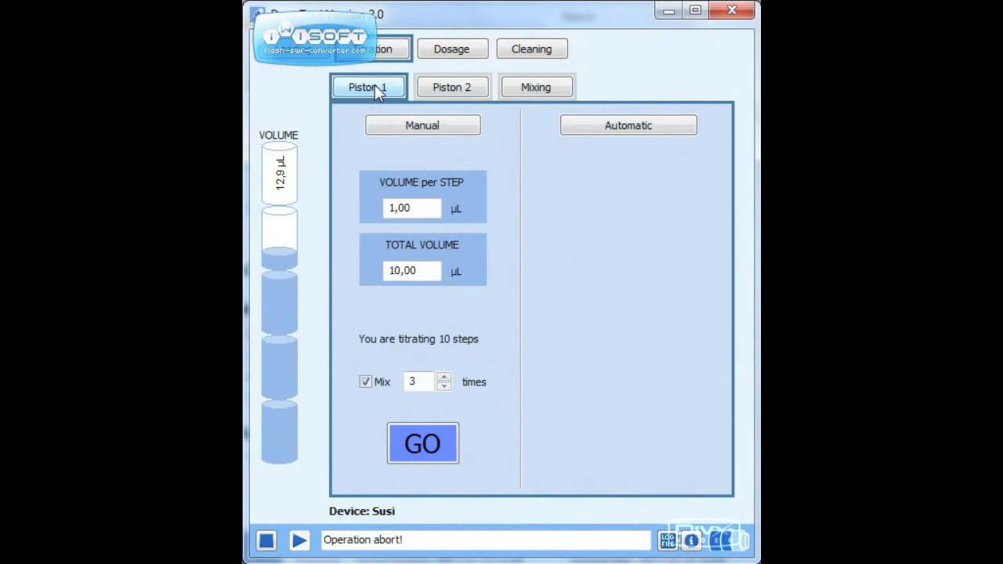
click(534, 86)
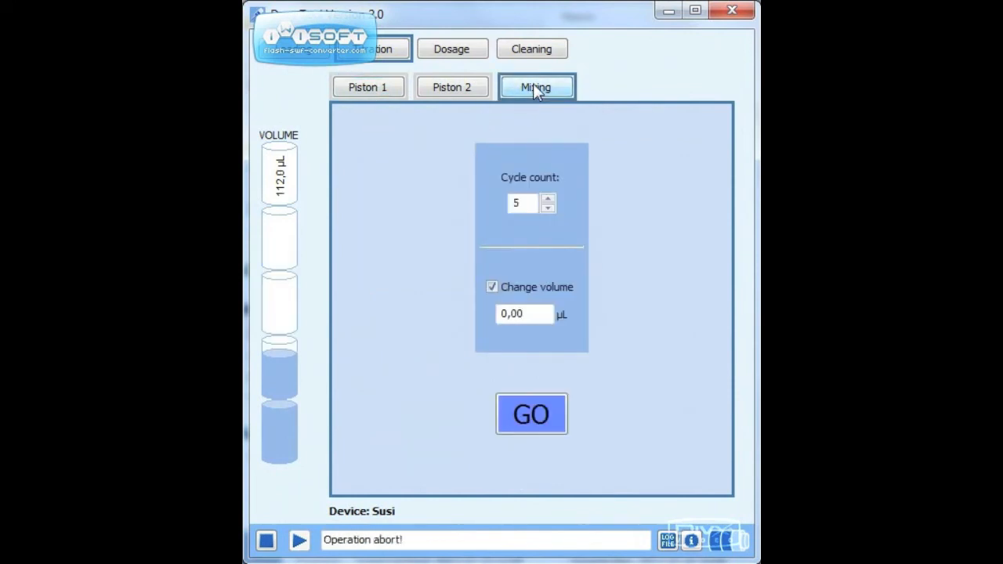
click(357, 85)
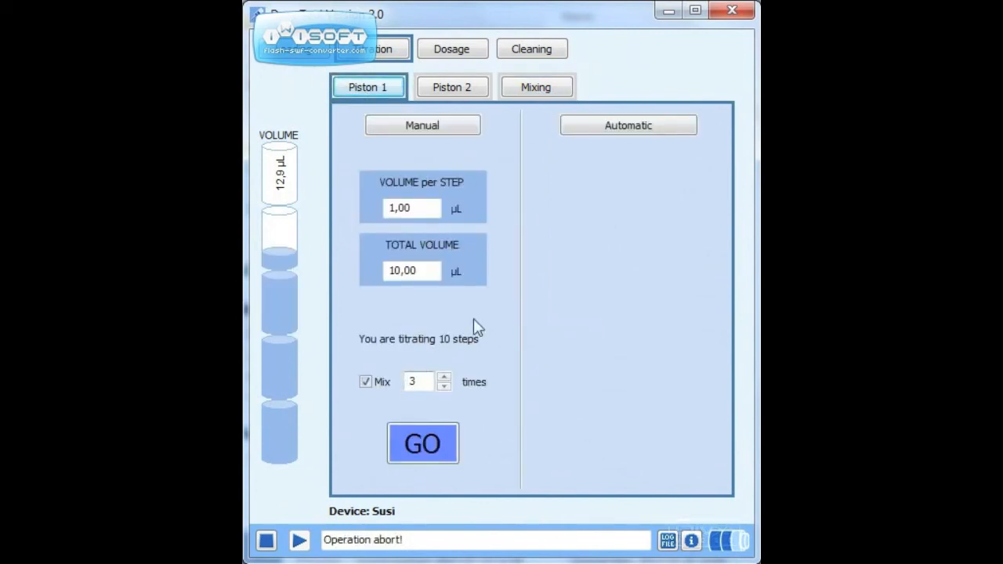
click(655, 130)
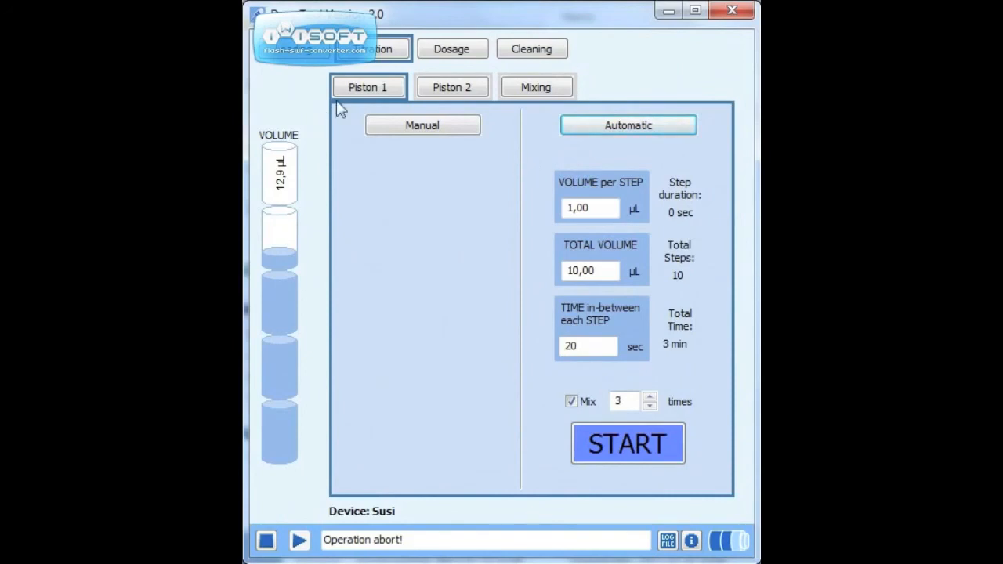
click(450, 83)
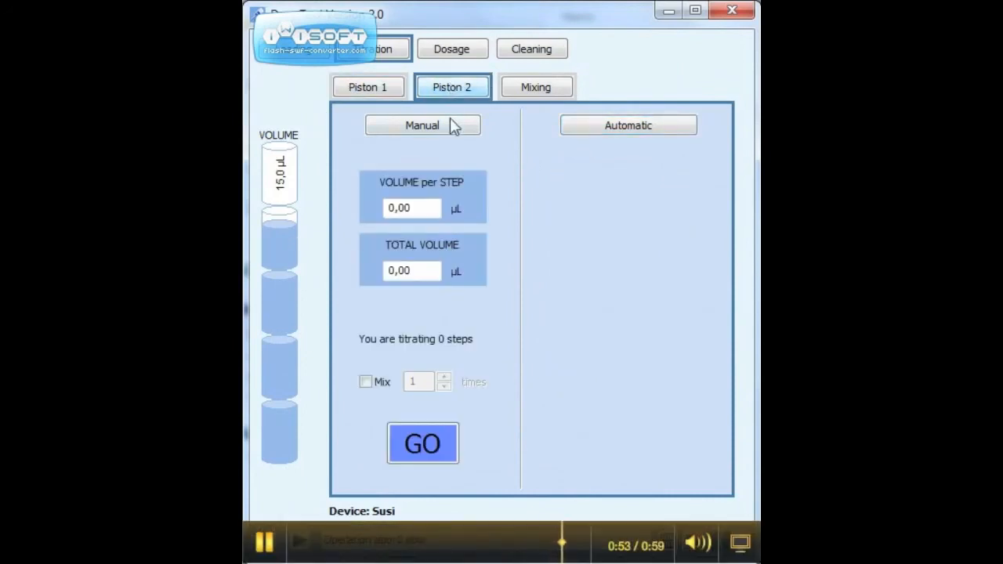
click(644, 127)
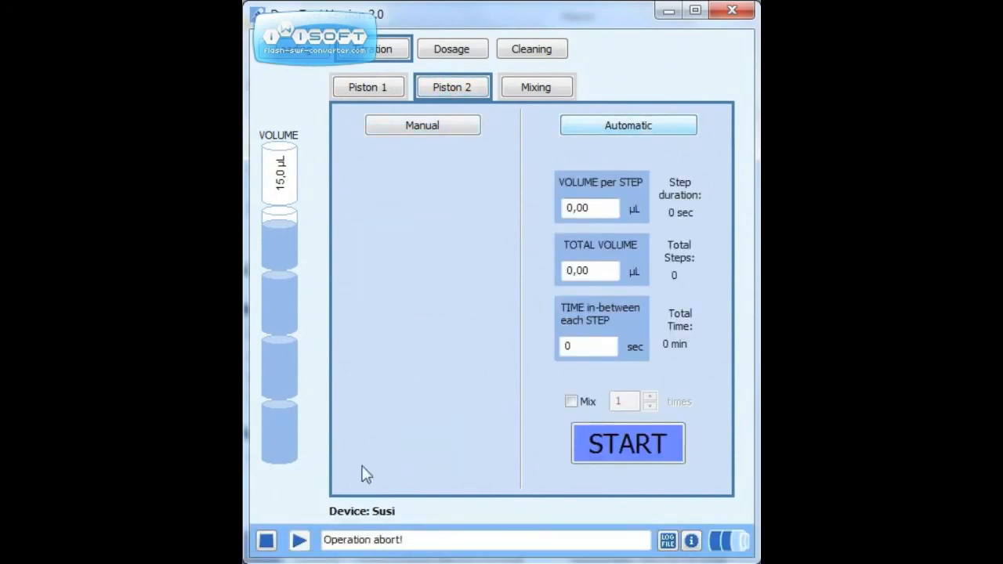